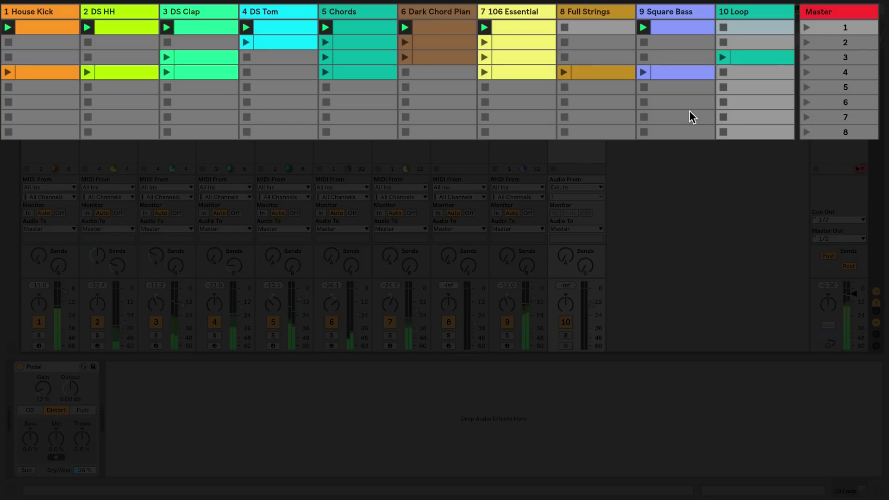
Launch scenes 2, 3 and 4 in turn from the Master column, then select scene 1.
{"action": "left_click", "coordinate": [803, 40]}
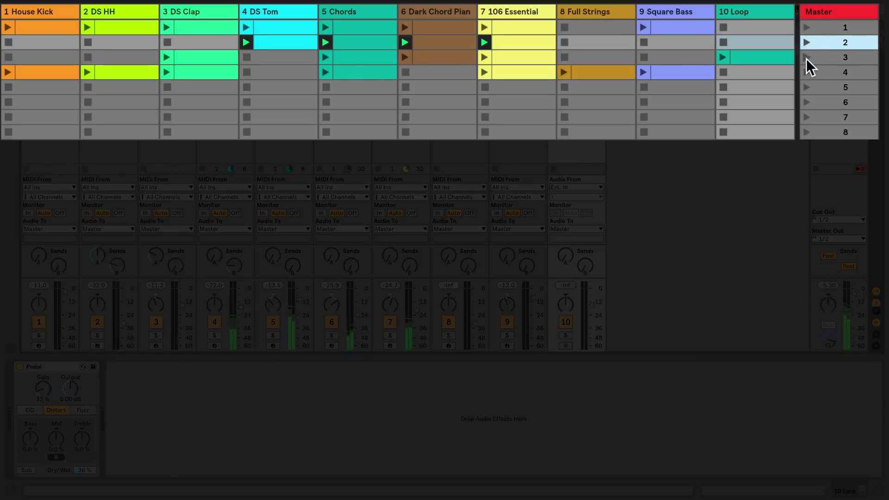
{"action": "left_click", "coordinate": [806, 58]}
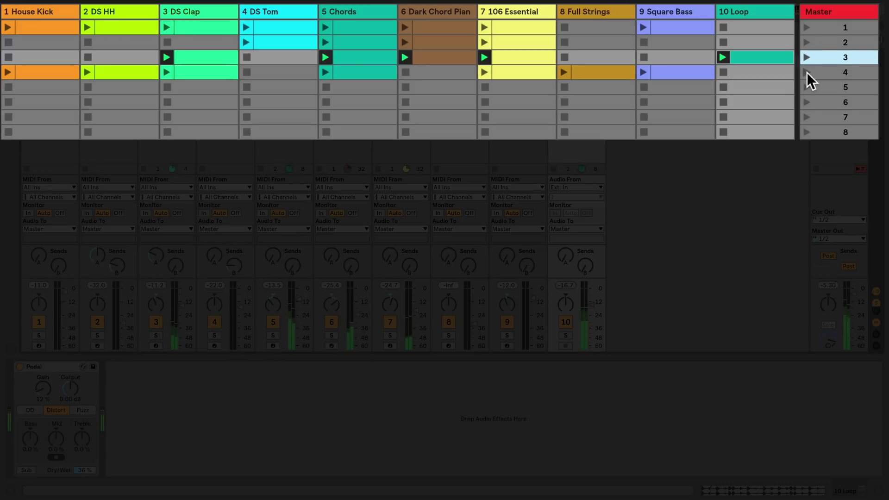
{"action": "left_click", "coordinate": [806, 73]}
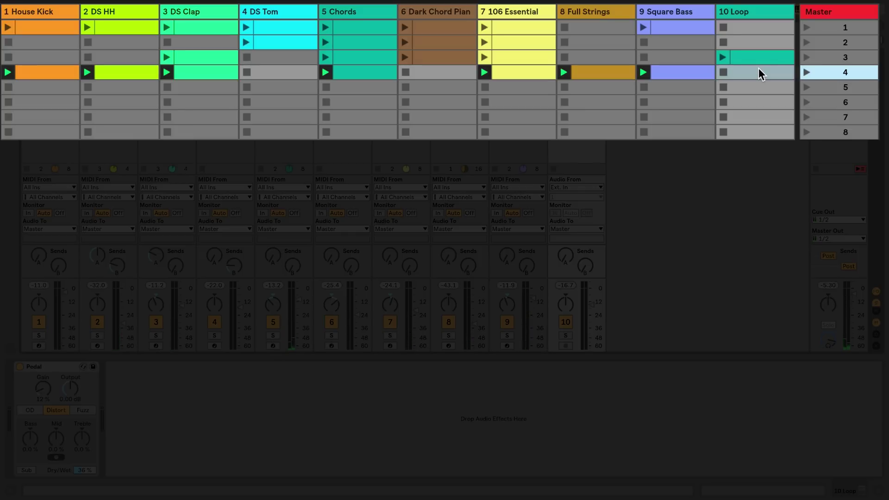
{"action": "left_click", "coordinate": [844, 26]}
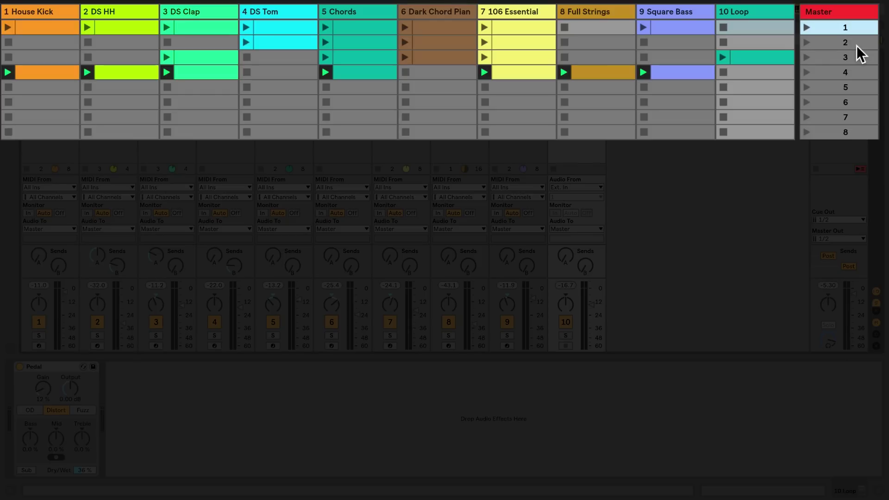
Rename scene 1 to 120BPM and scene 2 to 100BPM.
{"action": "right_click", "coordinate": [854, 30]}
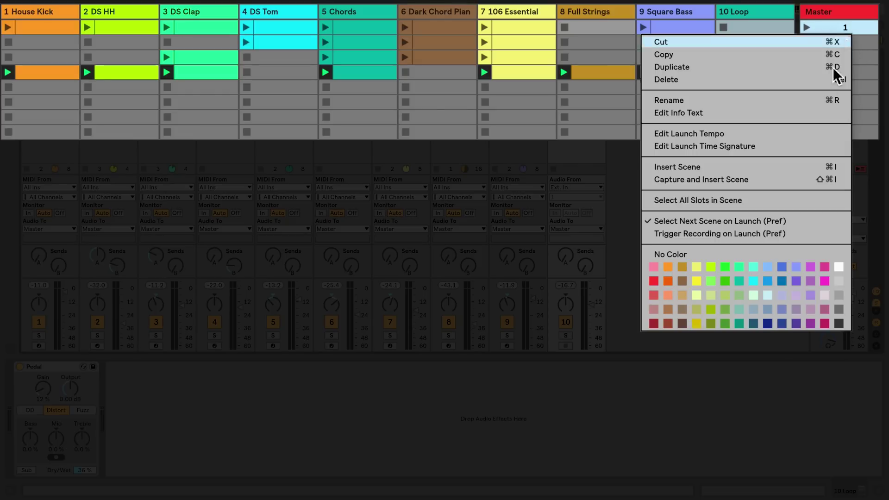
{"action": "left_click", "coordinate": [816, 101]}
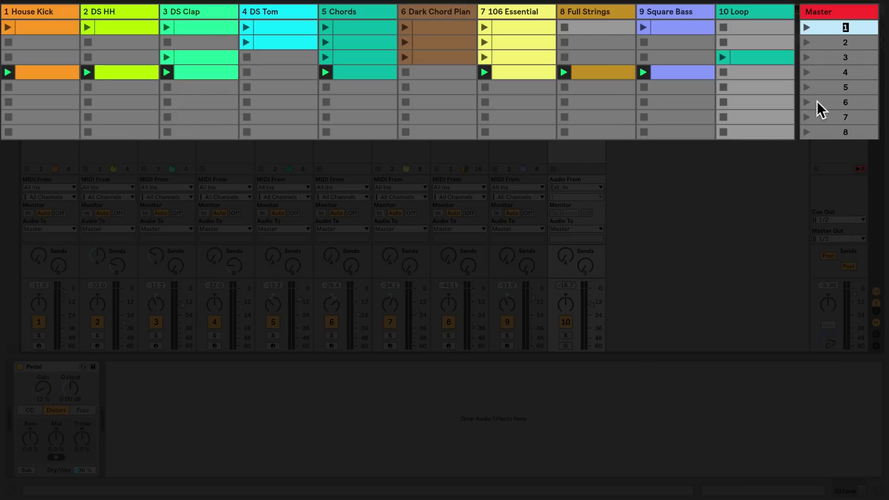
{"action": "type", "text": "120"}
{"action": "type", "text": "BPM"}
{"action": "key", "text": "Return"}
{"action": "left_click", "coordinate": [844, 43]}
{"action": "key", "text": "ctrl+r"}
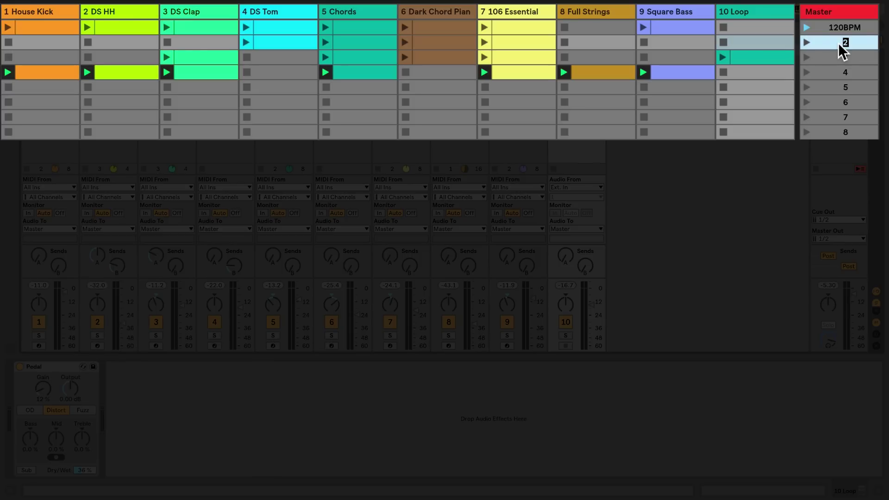
{"action": "type", "text": "100BPM"}
{"action": "key", "text": "Return"}
Rename scene 3 to 80BPM and scene 4 to House:124BPM.
{"action": "left_click", "coordinate": [851, 57]}
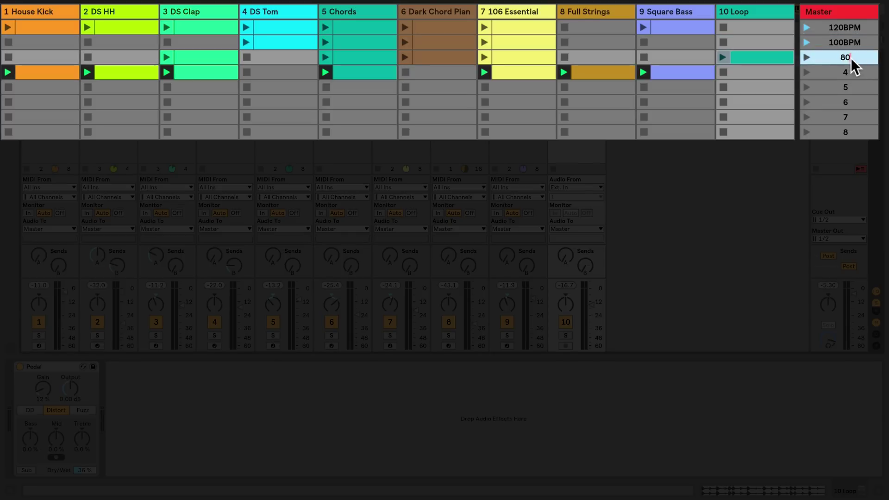
{"action": "key", "text": "Return"}
{"action": "left_click", "coordinate": [843, 73]}
{"action": "type", "text": "Hous"}
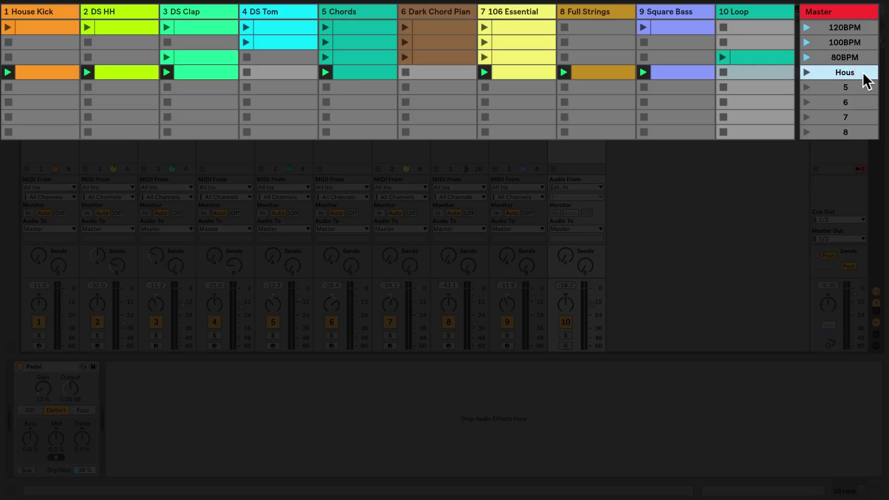
{"action": "type", "text": "e:"}
{"action": "type", "text": "124BPM"}
{"action": "key", "text": "Return"}
Launch the 120BPM, 100BPM, 80BPM and House:124BPM scenes one after another.
{"action": "left_click", "coordinate": [806, 27]}
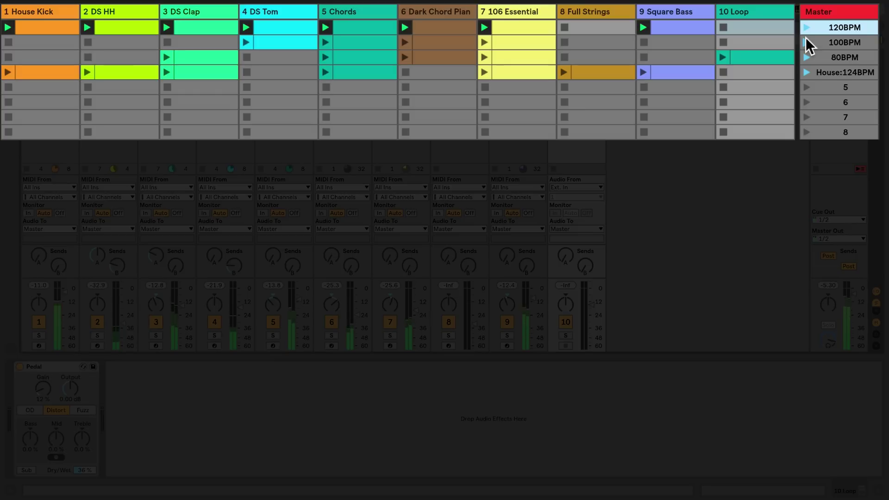
{"action": "left_click", "coordinate": [805, 42]}
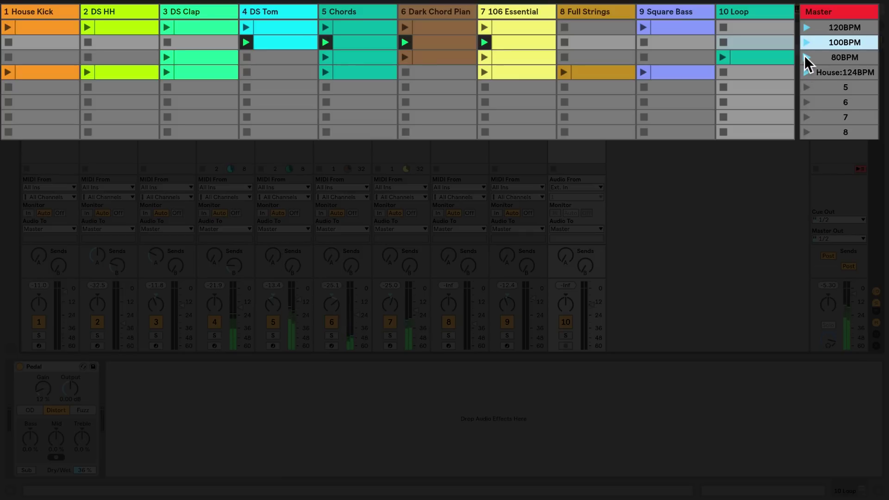
{"action": "left_click", "coordinate": [804, 57]}
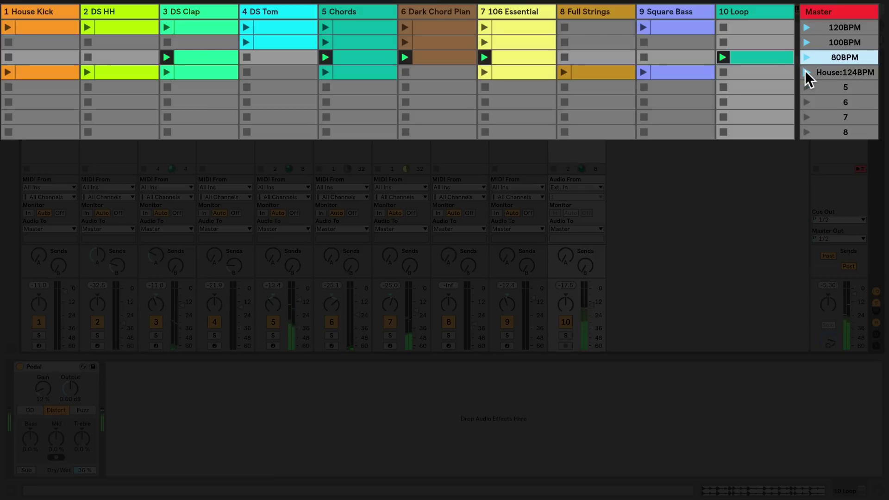
{"action": "left_click", "coordinate": [805, 70]}
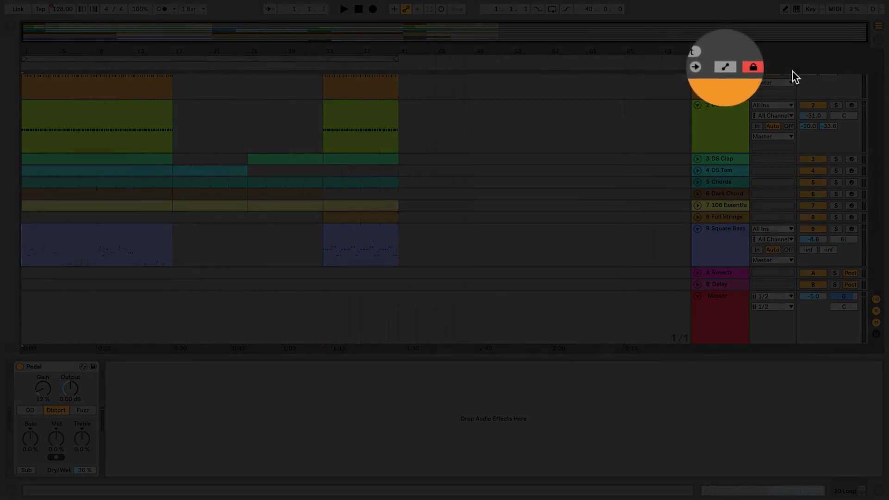
Enable automation lanes and set the Master track to Mixer > Song Tempo with a 70 BPM minimum.
{"action": "left_click", "coordinate": [726, 67]}
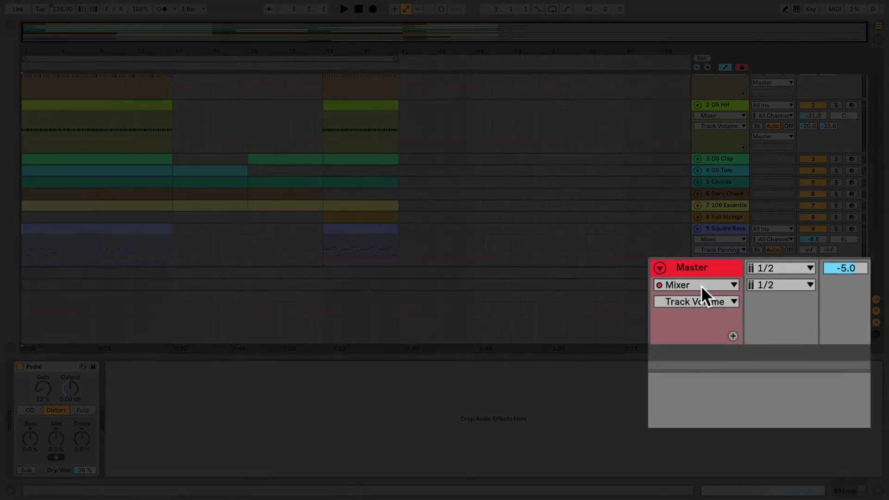
{"action": "left_click", "coordinate": [699, 284]}
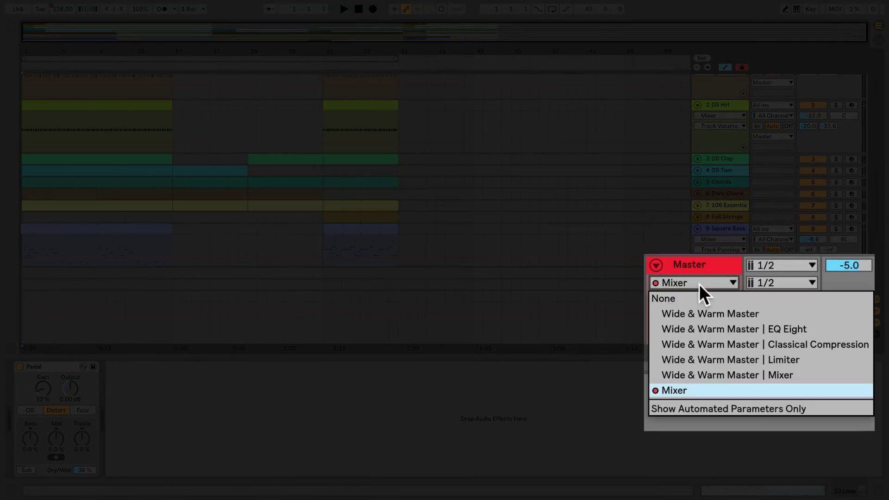
{"action": "left_click", "coordinate": [701, 386]}
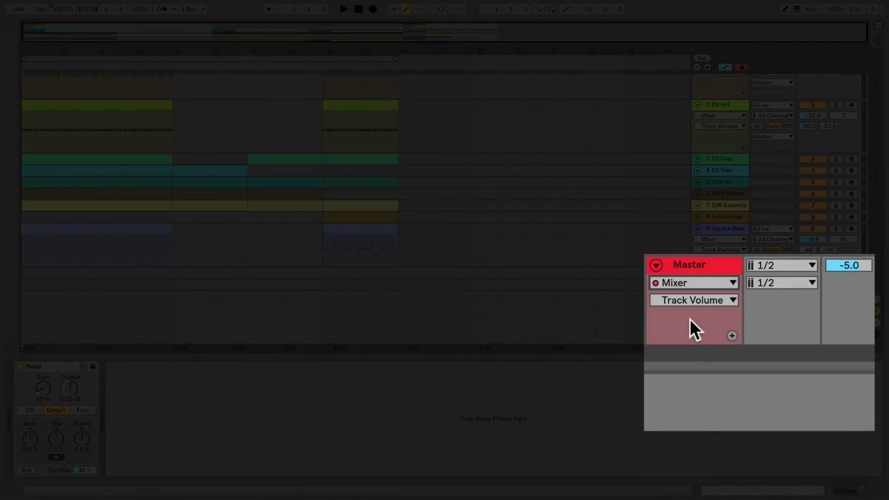
{"action": "left_click", "coordinate": [689, 299]}
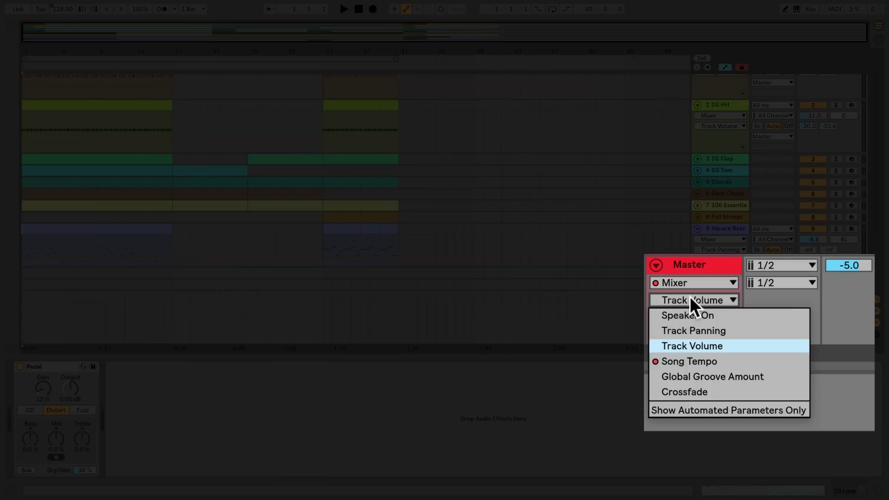
{"action": "left_click", "coordinate": [692, 360]}
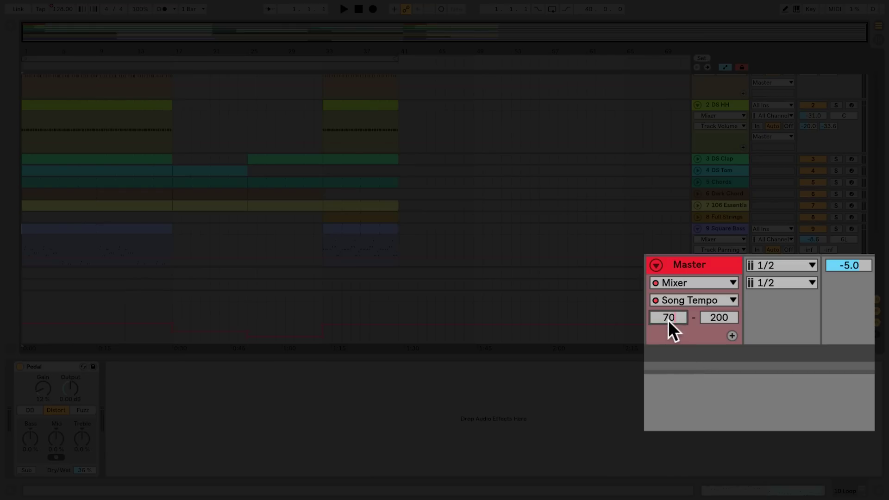
{"action": "key", "text": "Return"}
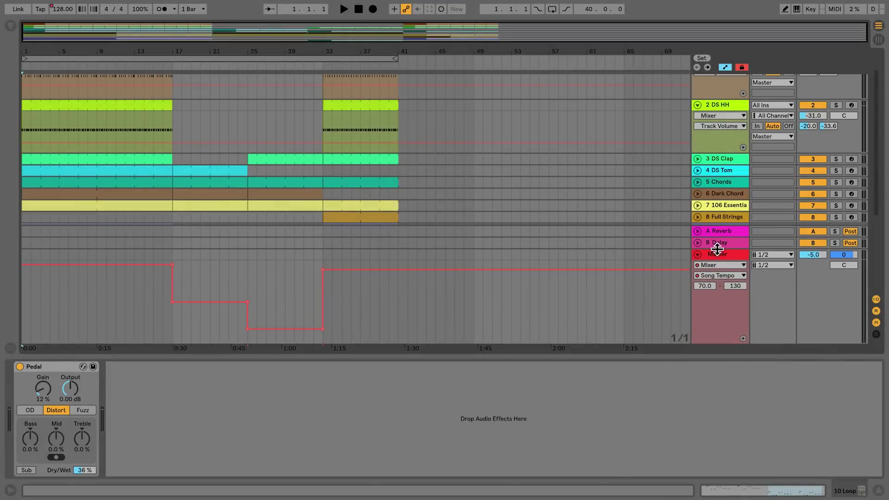
Enlarge the Master tempo lane and delete every stepped breakpoint, leaving a flat 128 BPM line.
{"action": "left_click_drag", "start_coordinate": [709, 274], "coordinate": [708, 215]}
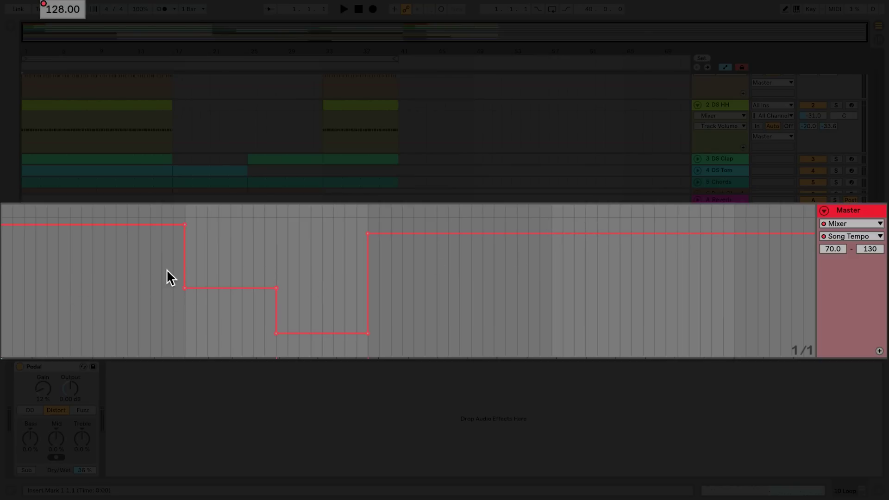
{"action": "mouse_move", "coordinate": [185, 225]}
{"action": "left_click", "coordinate": [186, 287]}
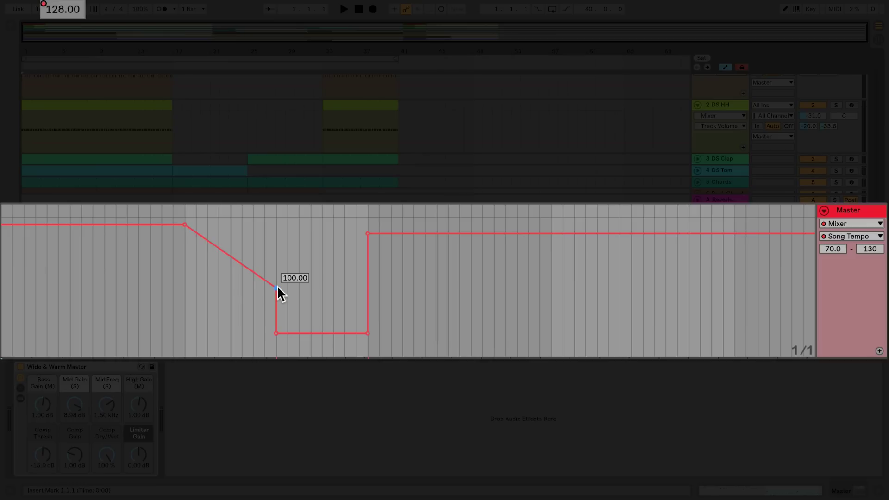
{"action": "left_click", "coordinate": [277, 286]}
{"action": "left_click", "coordinate": [276, 332]}
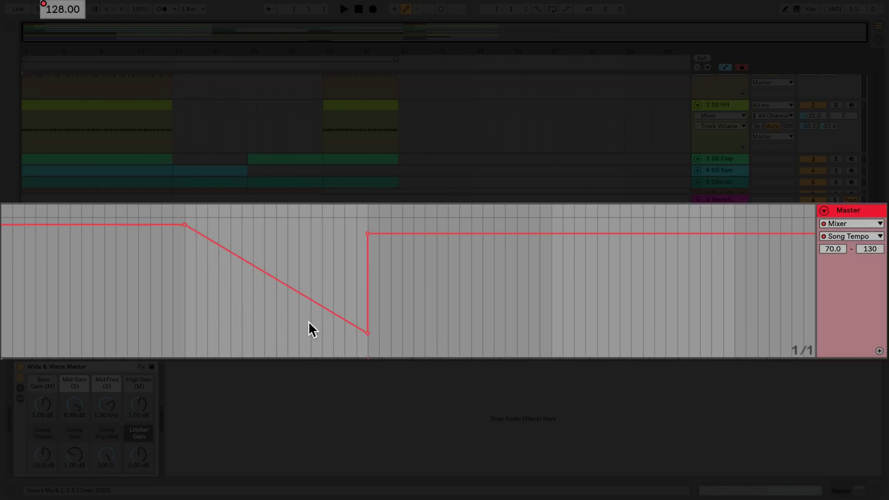
{"action": "left_click", "coordinate": [368, 332]}
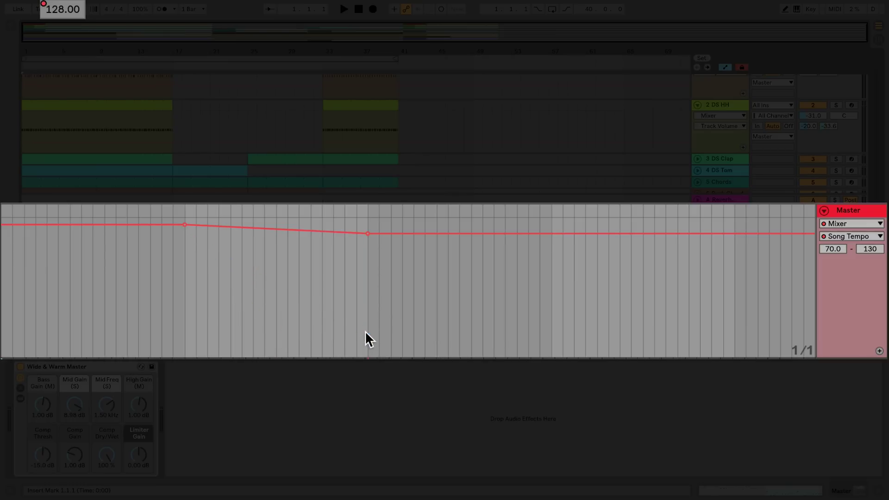
{"action": "left_click", "coordinate": [367, 233]}
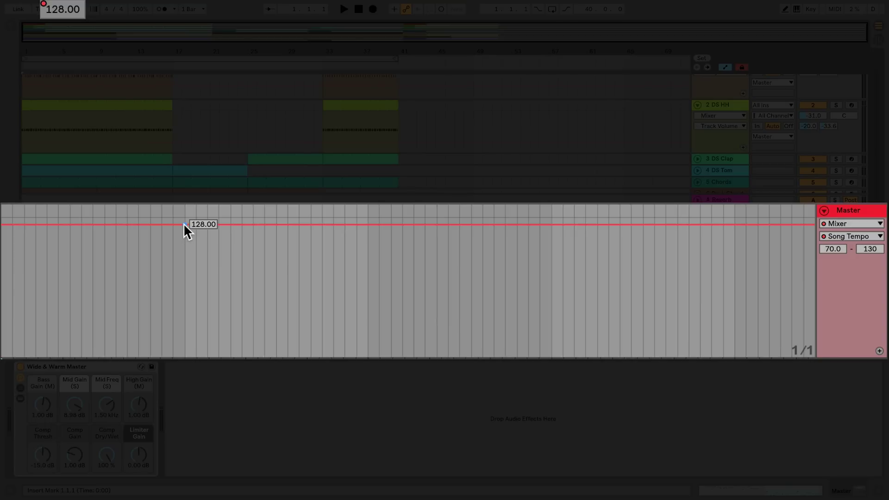
Level the tempo line at 128 BPM, add a ramp start breakpoint and pull the next point to 119 BPM.
{"action": "mouse_move", "coordinate": [184, 224]}
{"action": "left_mouse_down"}
{"action": "mouse_move", "coordinate": [183, 239]}
{"action": "mouse_move", "coordinate": [184, 230]}
{"action": "left_mouse_up"}
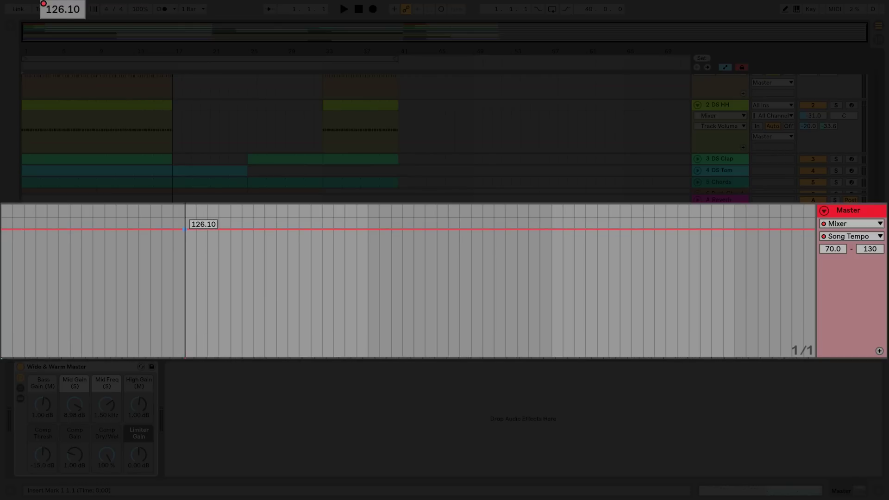
{"action": "left_click_drag", "start_coordinate": [417, 229], "coordinate": [417, 224]}
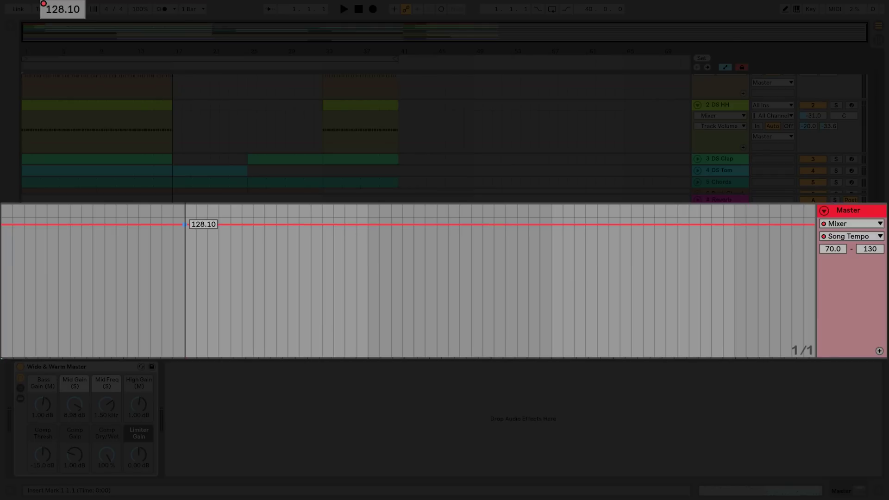
{"action": "left_click", "coordinate": [184, 224]}
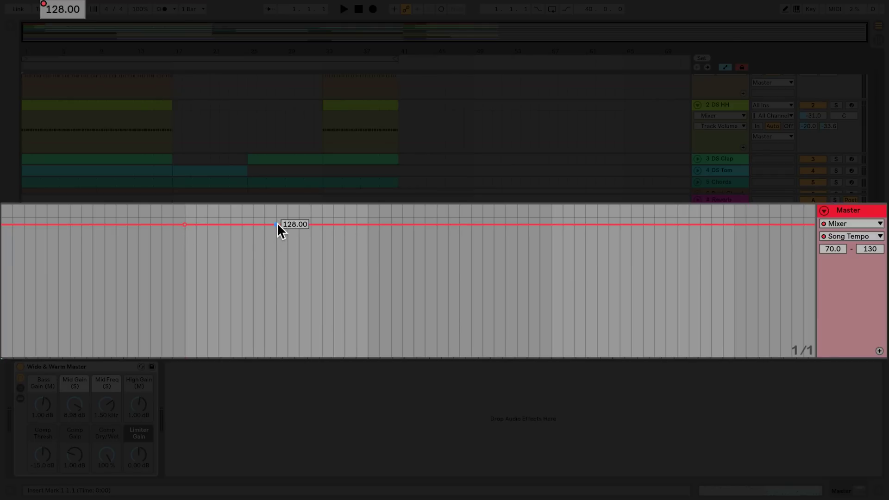
{"action": "left_click_drag", "start_coordinate": [277, 224], "coordinate": [277, 288]}
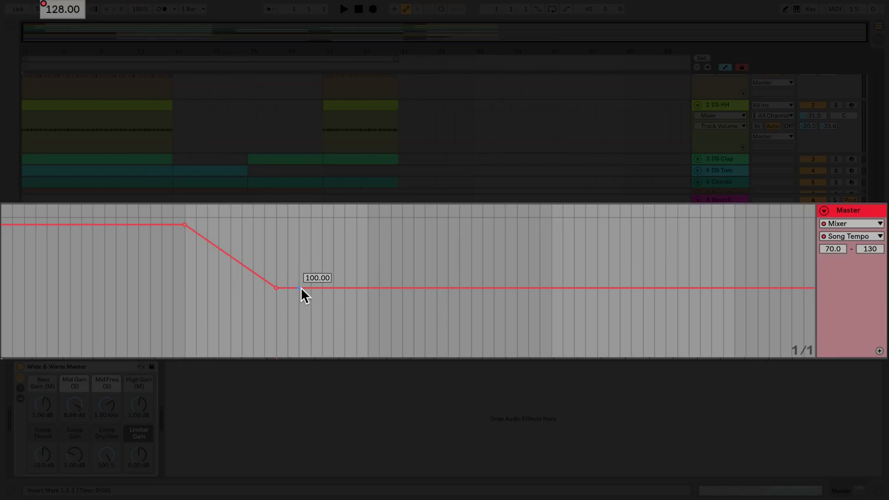
Add breakpoints forming a dip after the ramp, then a steep climb back to about 125.6 BPM.
{"action": "left_click", "coordinate": [367, 288]}
{"action": "left_click_drag", "start_coordinate": [320, 287], "coordinate": [320, 298]}
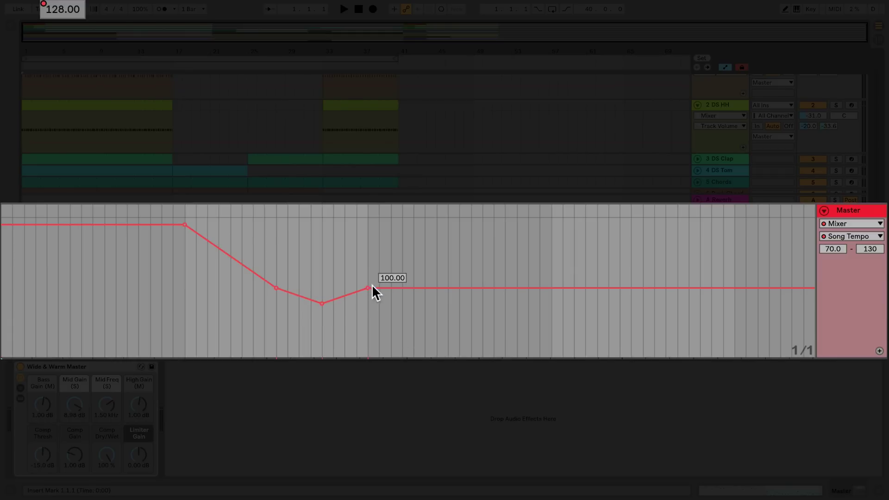
{"action": "mouse_move", "coordinate": [368, 288]}
{"action": "left_mouse_down"}
{"action": "mouse_move", "coordinate": [368, 221]}
{"action": "mouse_move", "coordinate": [369, 234]}
{"action": "left_mouse_up"}
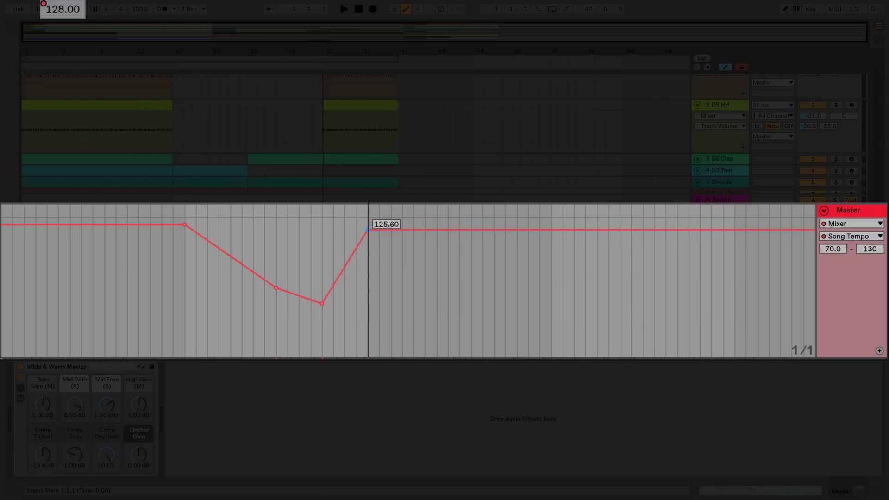